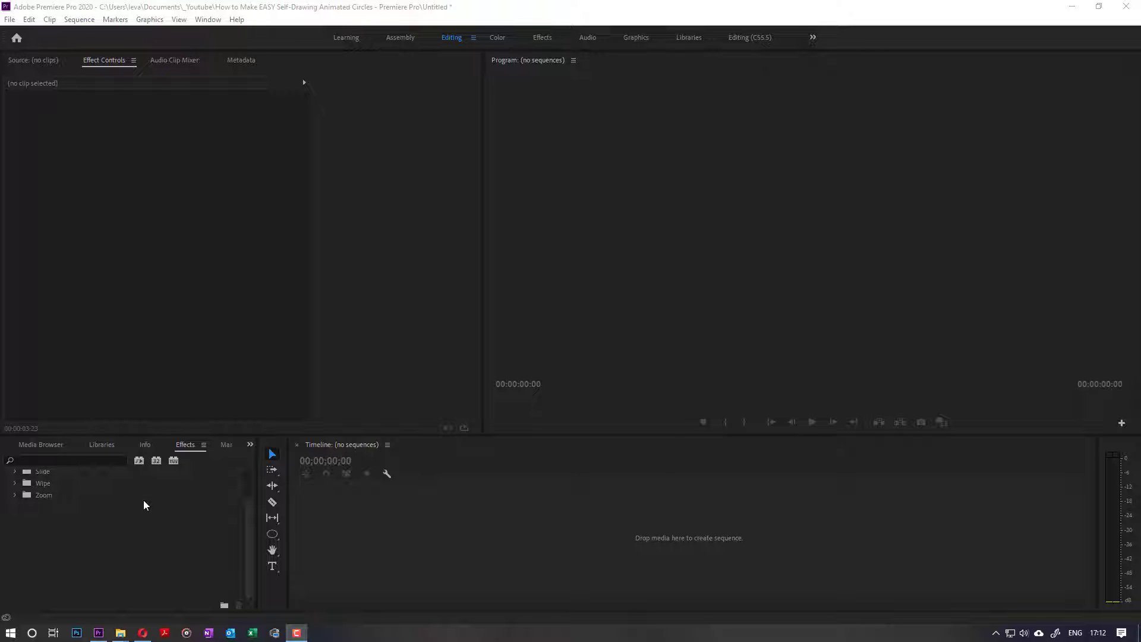
# Create legacy Title 02 with a full-frame white rectangle and place it on the timeline as a new sequence
pyautogui.click(351, 506)
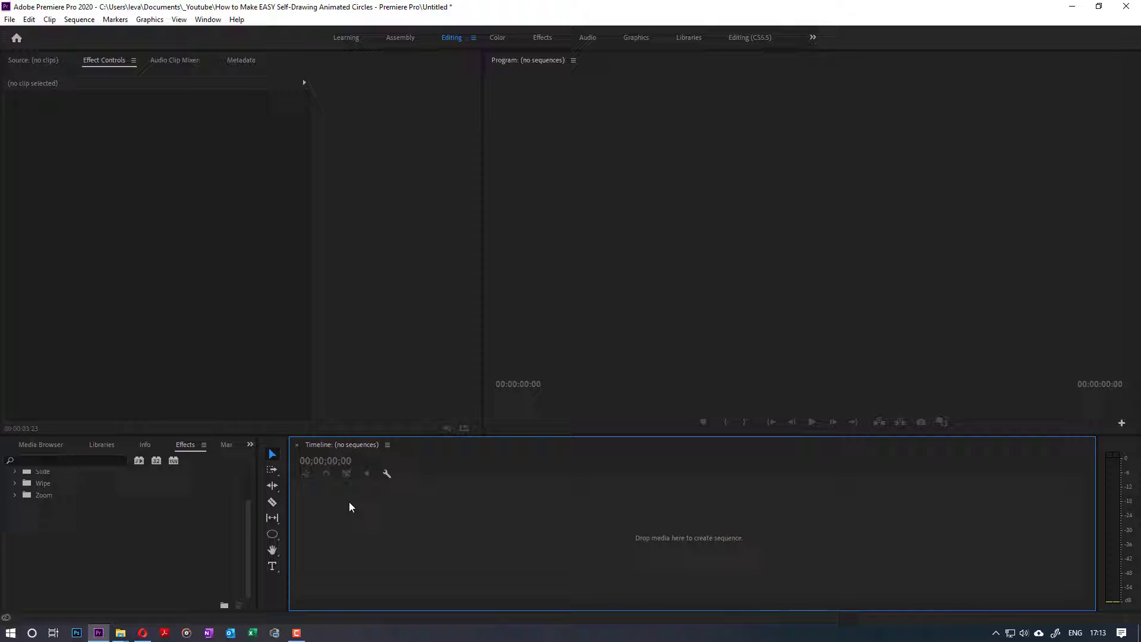
pyautogui.hotkey('ctrl', 't')
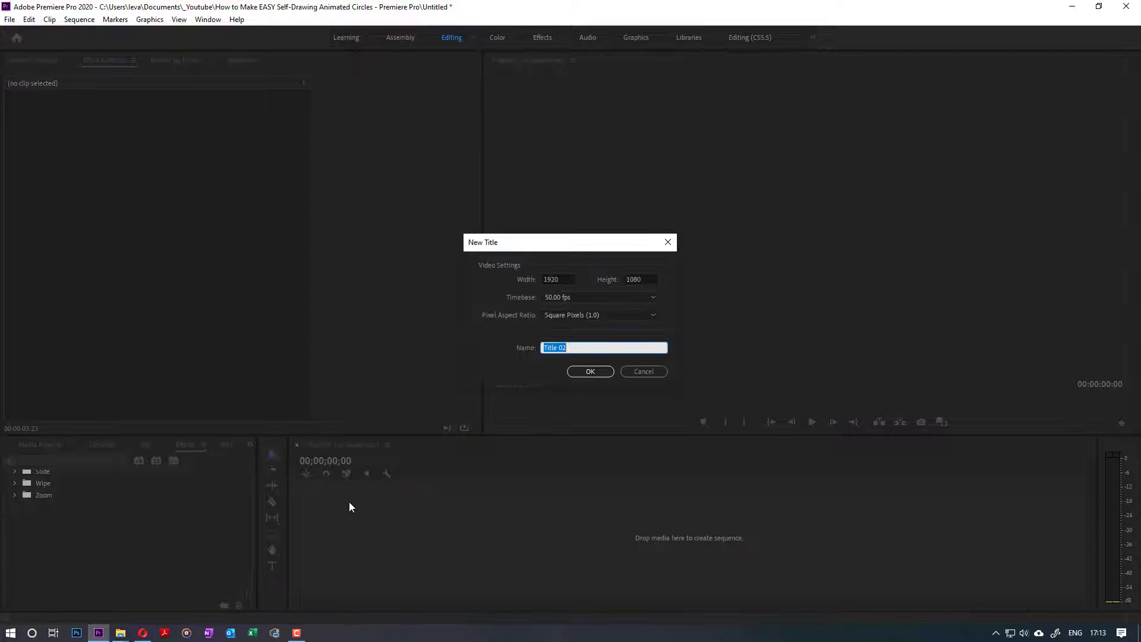
pyautogui.click(583, 372)
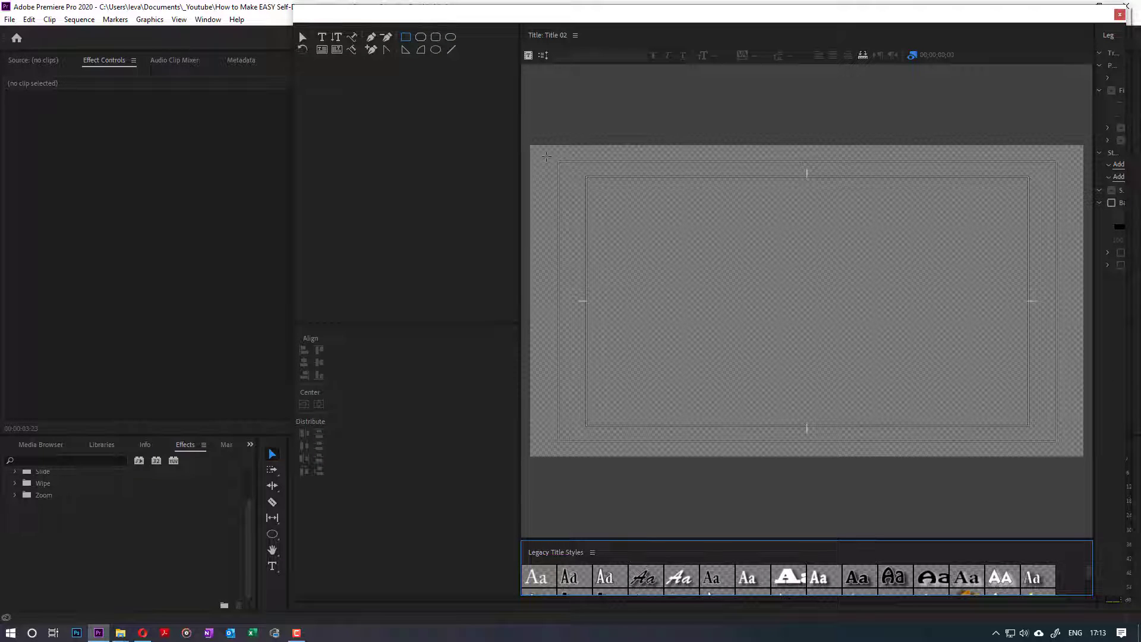
pyautogui.moveTo(532, 145)
pyautogui.mouseDown()
pyautogui.moveTo(701, 261)
pyautogui.moveTo(1086, 458)
pyautogui.mouseUp()
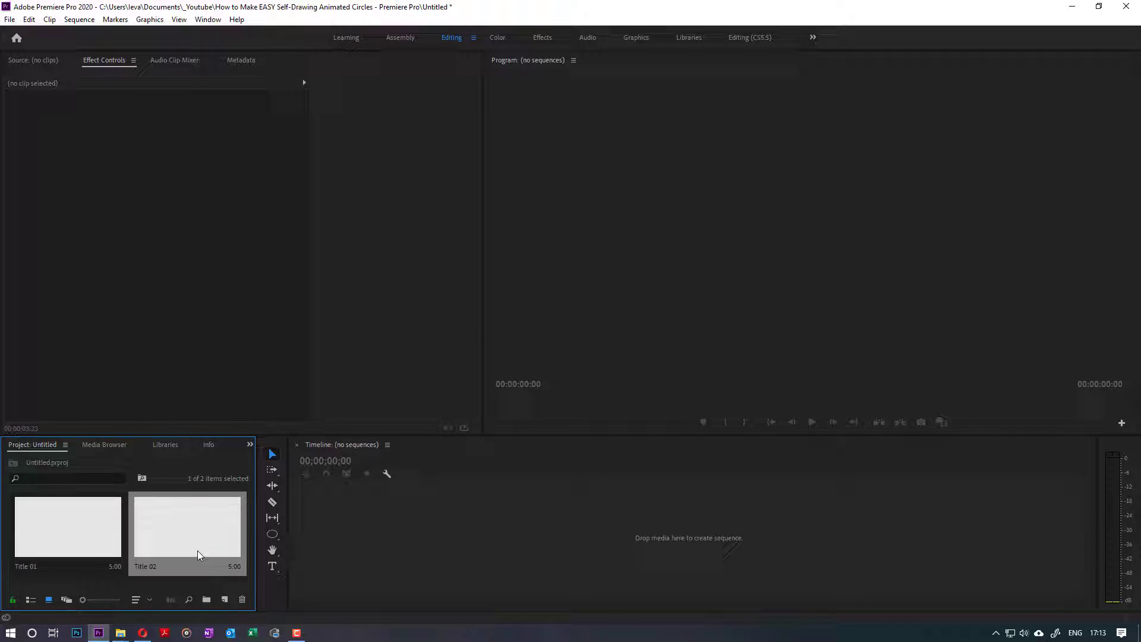
pyautogui.moveTo(189, 543); pyautogui.dragTo(500, 530)
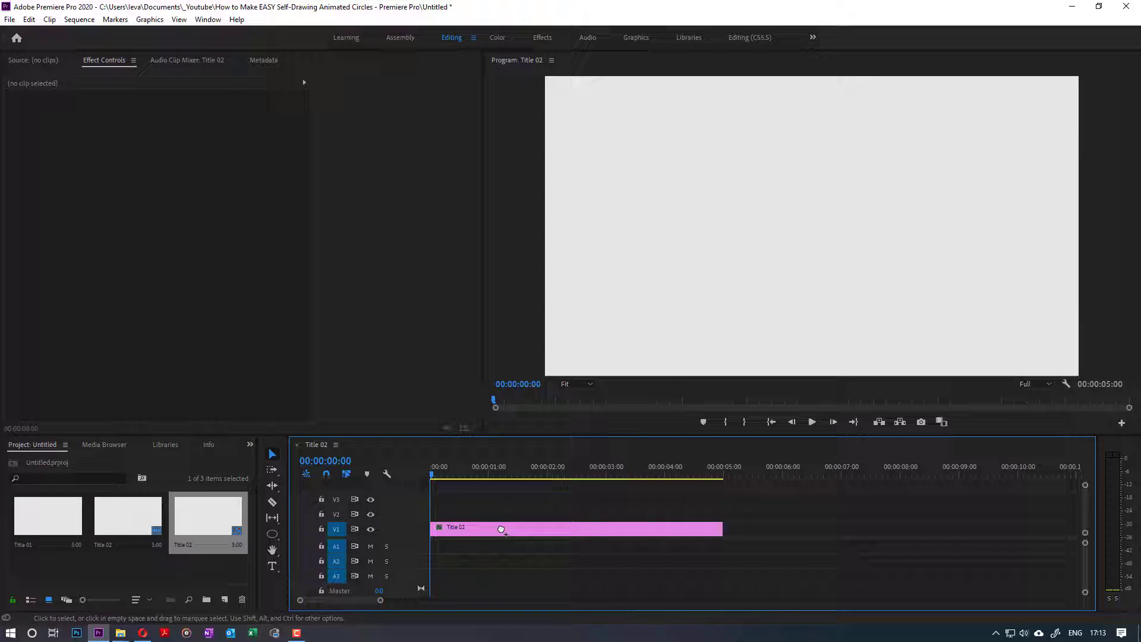
pyautogui.click(272, 534)
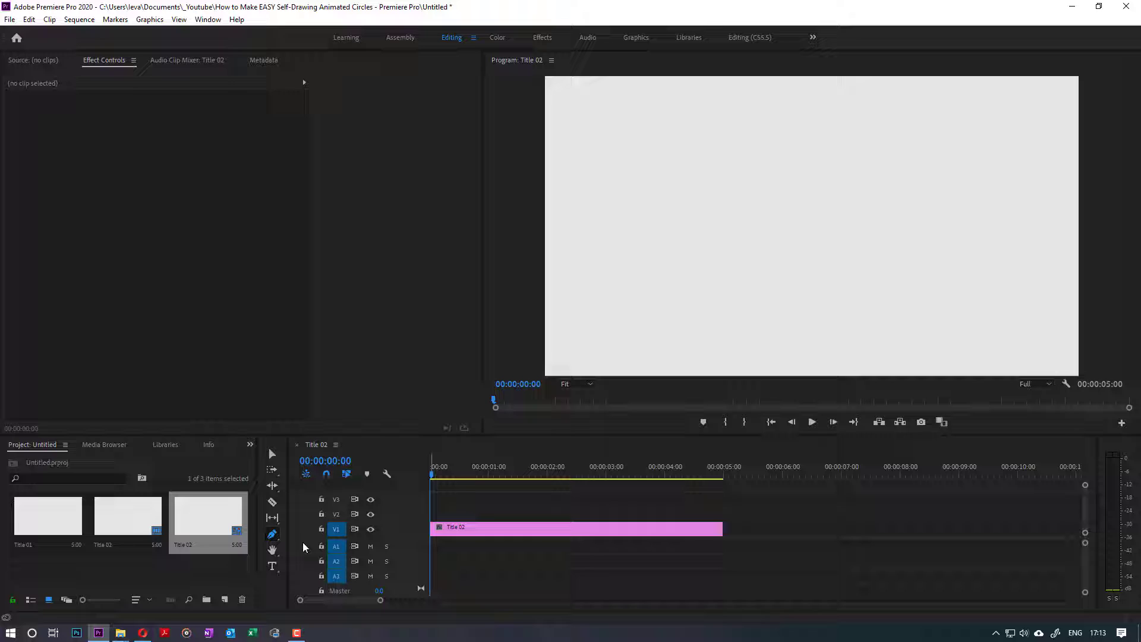
# Draw a grey ellipse near the frame centre with the Ellipse Tool
pyautogui.click(274, 535)
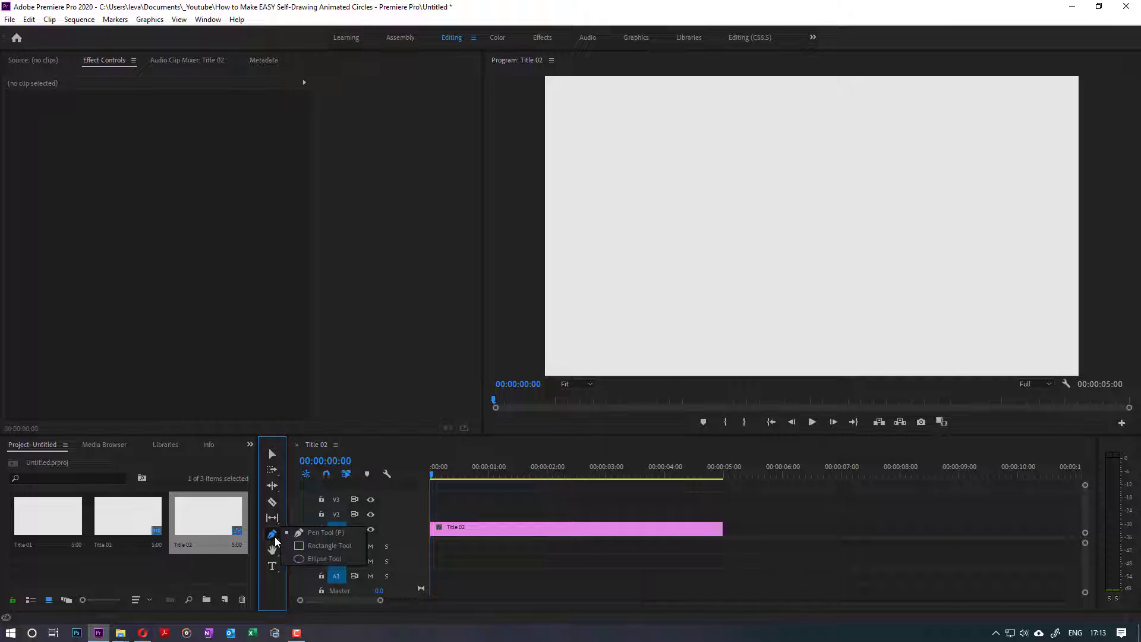
pyautogui.click(314, 559)
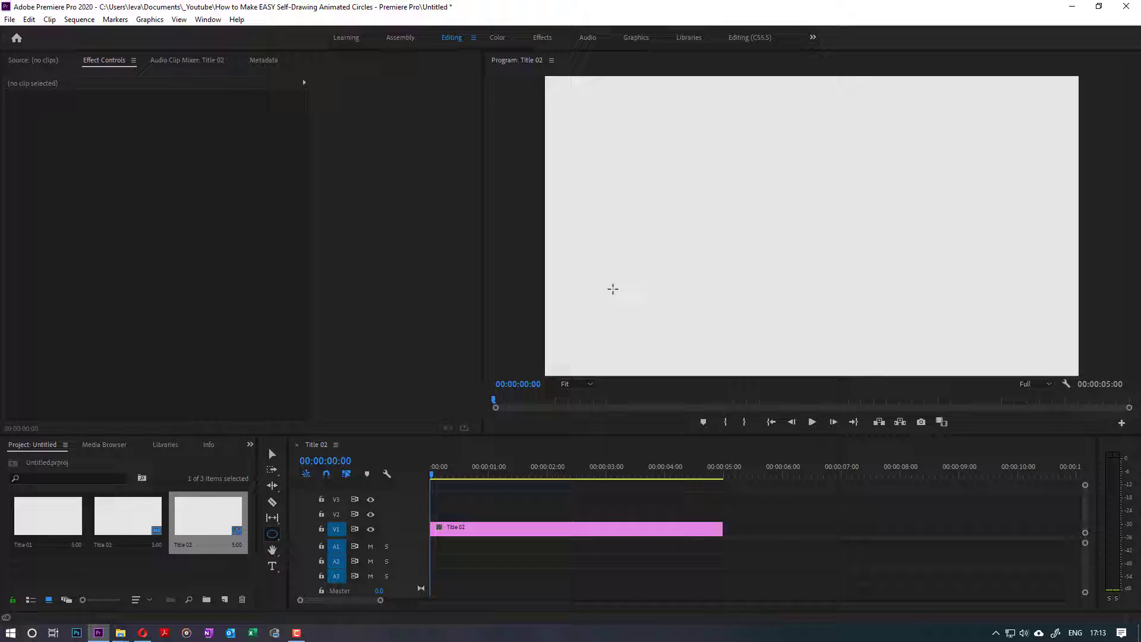
pyautogui.moveTo(741, 186); pyautogui.dragTo(830, 260)
pyautogui.click(668, 202)
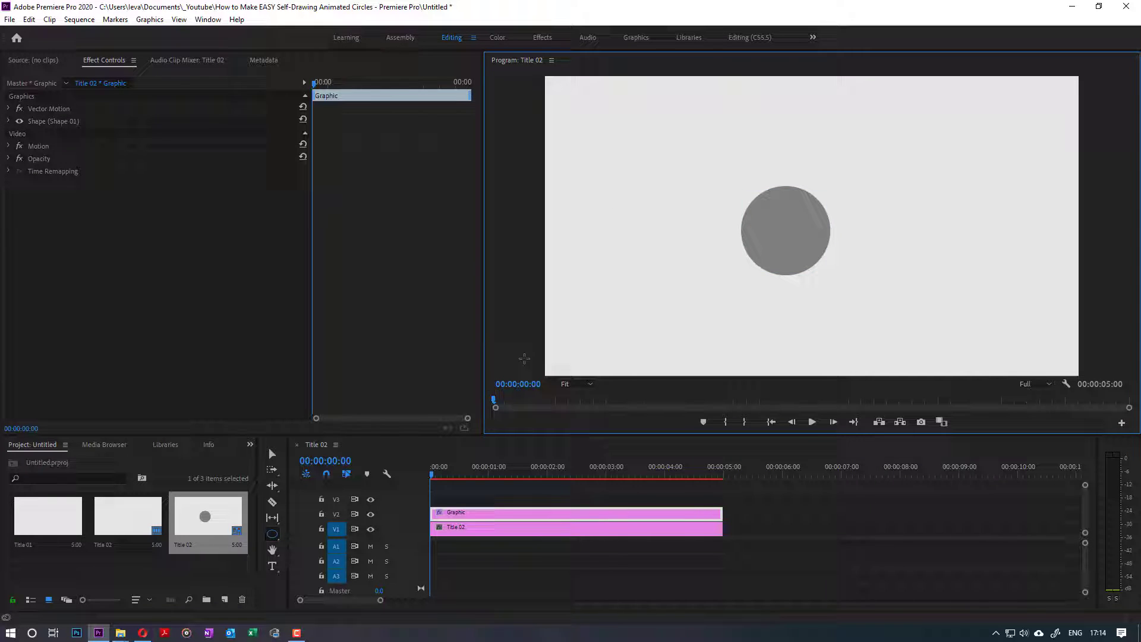
# Enlarge the grey ellipse from its corner into a large oval
pyautogui.click(272, 454)
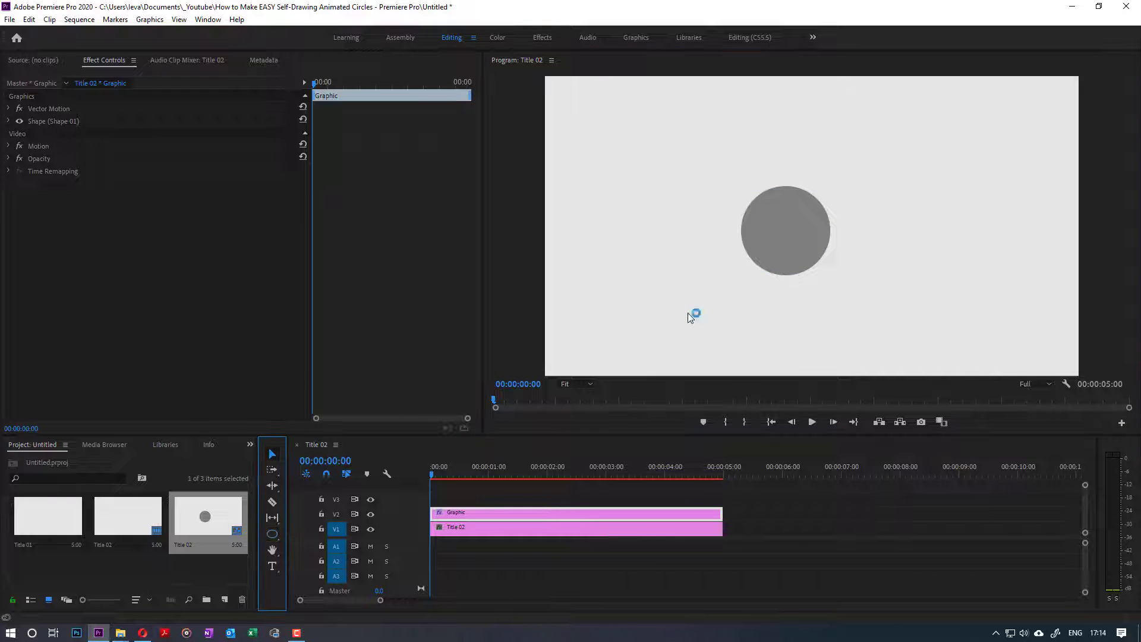
pyautogui.click(799, 231)
pyautogui.moveTo(831, 186); pyautogui.dragTo(902, 144)
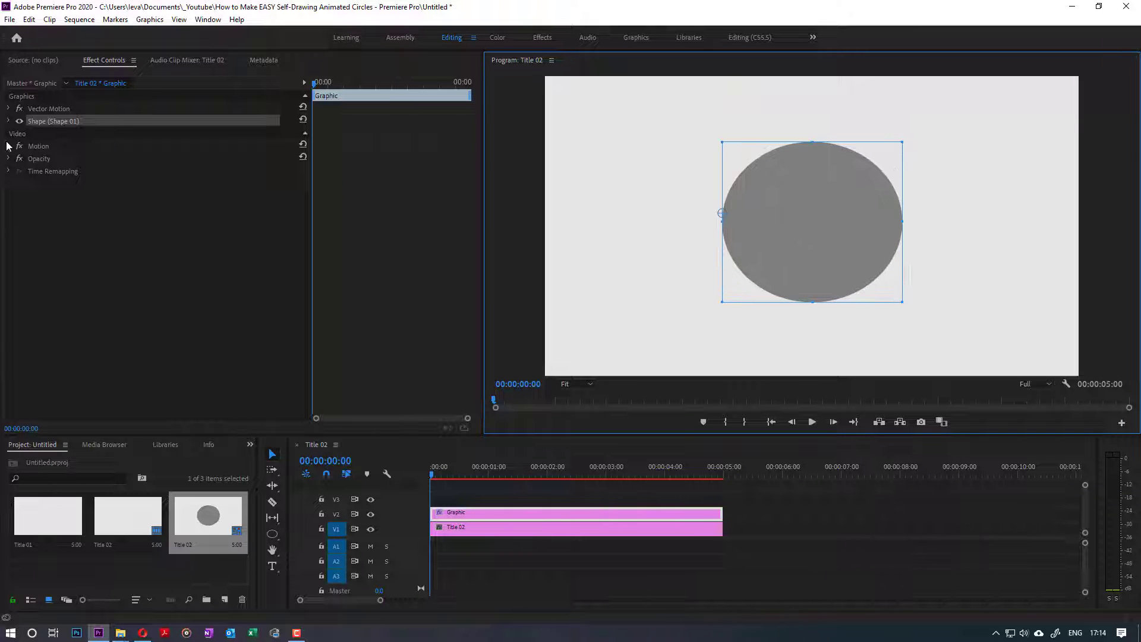
# Remove the ellipse's fill and give it a red FA2424 stroke with width 60
pyautogui.click(8, 121)
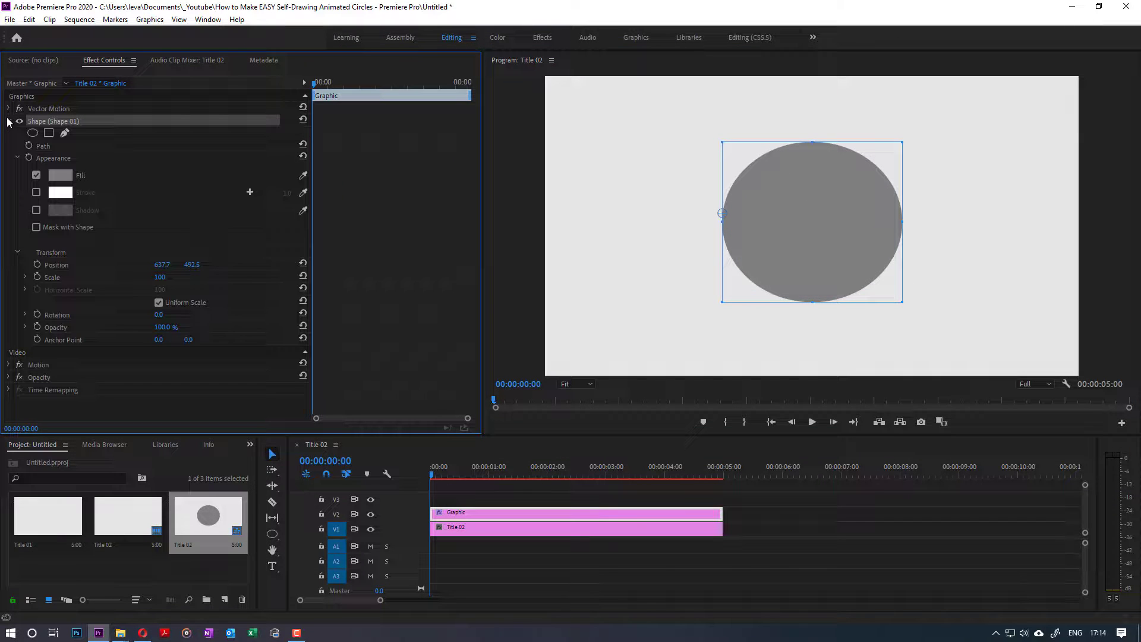
pyautogui.click(36, 176)
pyautogui.click(36, 193)
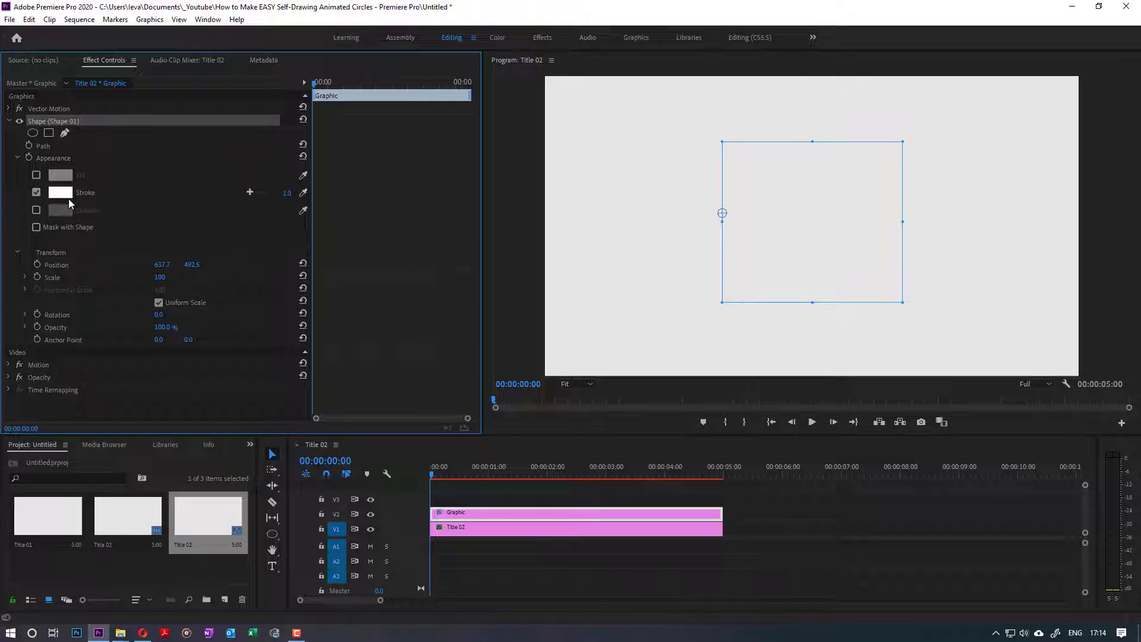
pyautogui.click(60, 192)
pyautogui.click(556, 390)
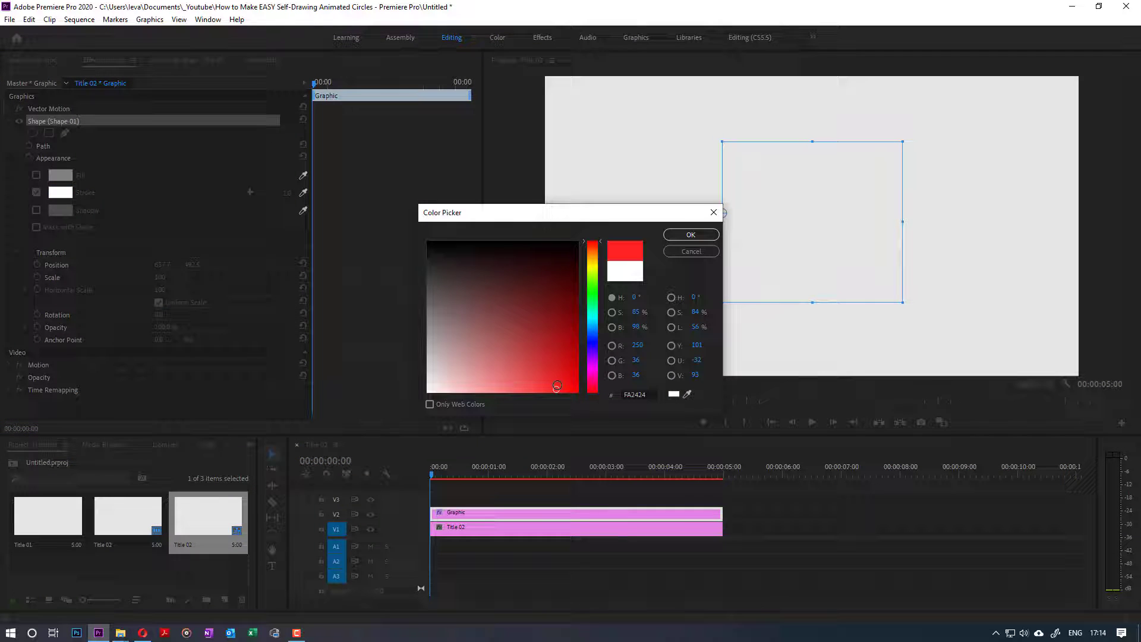
pyautogui.click(691, 235)
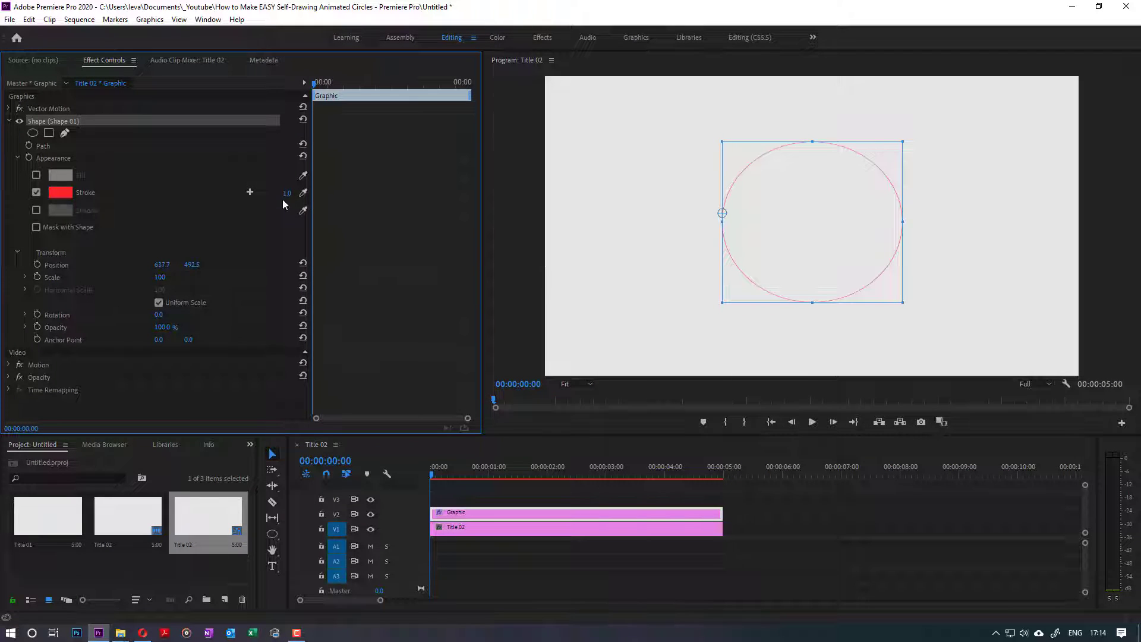
pyautogui.moveTo(288, 192); pyautogui.dragTo(360, 193)
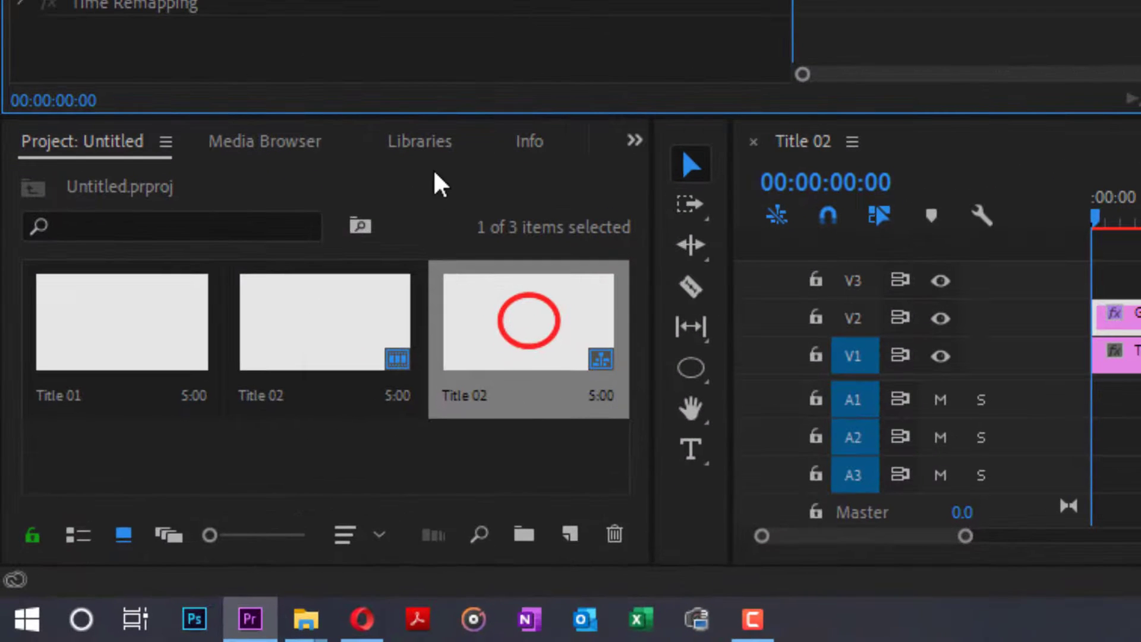
# Apply Clock Wipe from Video Transitions > Wipe to the start of the V2 Graphic clip
pyautogui.click(635, 140)
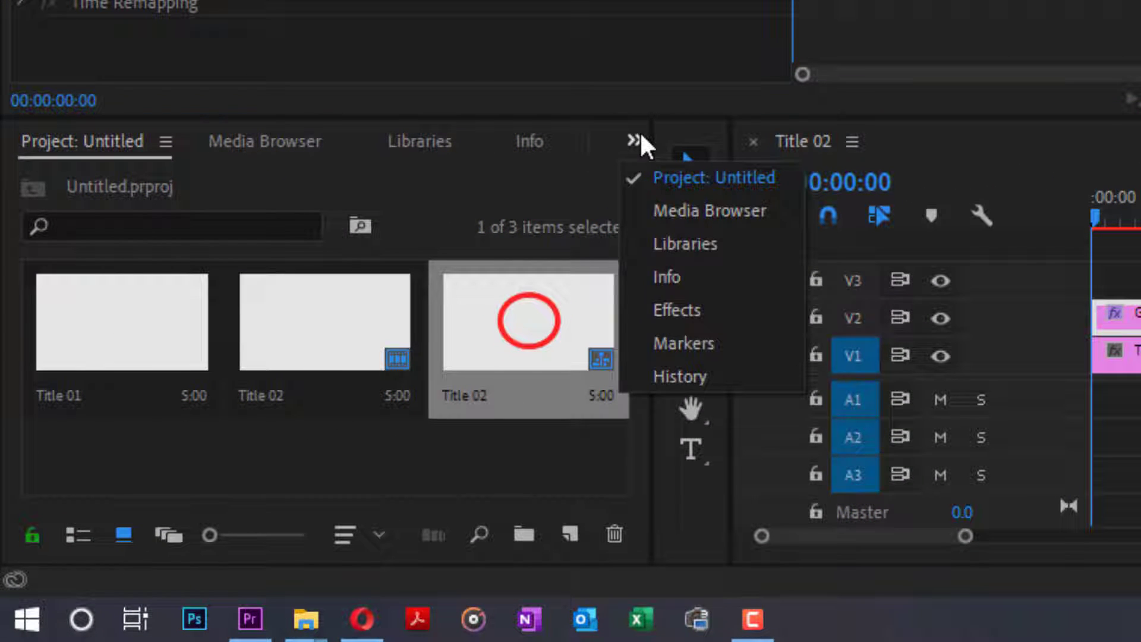
pyautogui.click(683, 310)
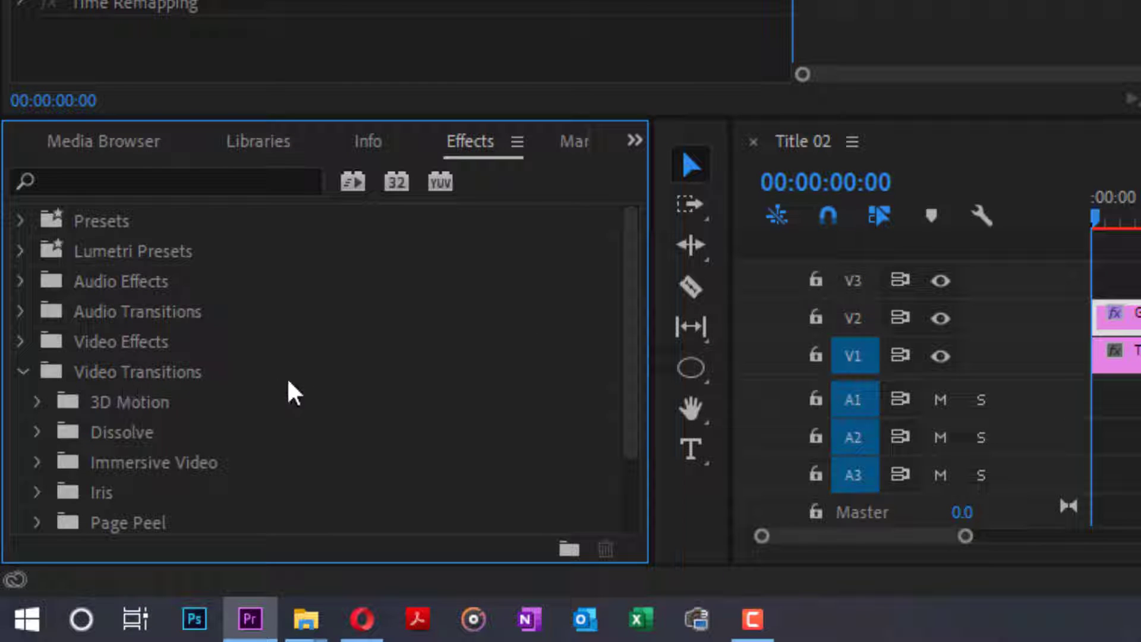
pyautogui.scroll(-3, 297, 382)
pyautogui.scroll(-1, 303, 377)
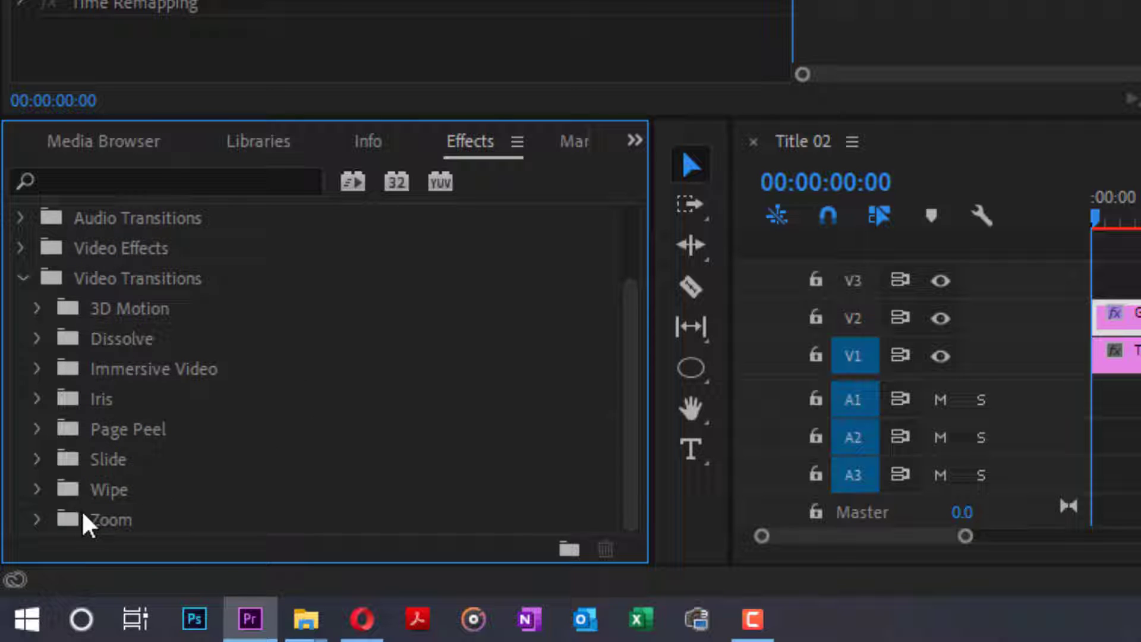
pyautogui.click(37, 489)
pyautogui.scroll(-5, 327, 375)
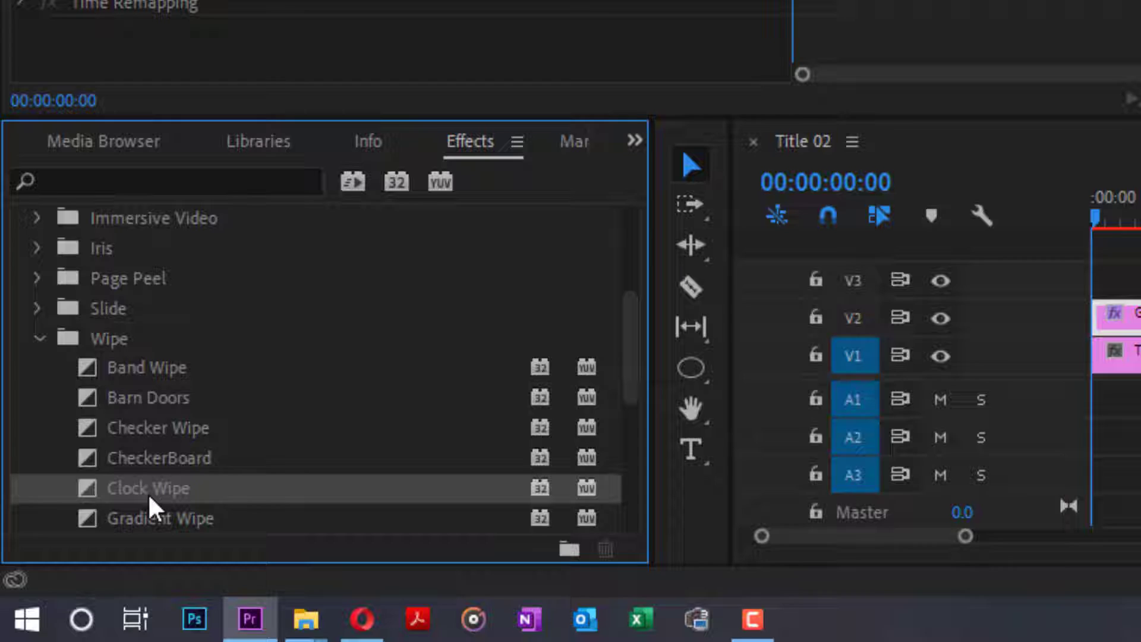
pyautogui.moveTo(142, 490); pyautogui.dragTo(1044, 332)
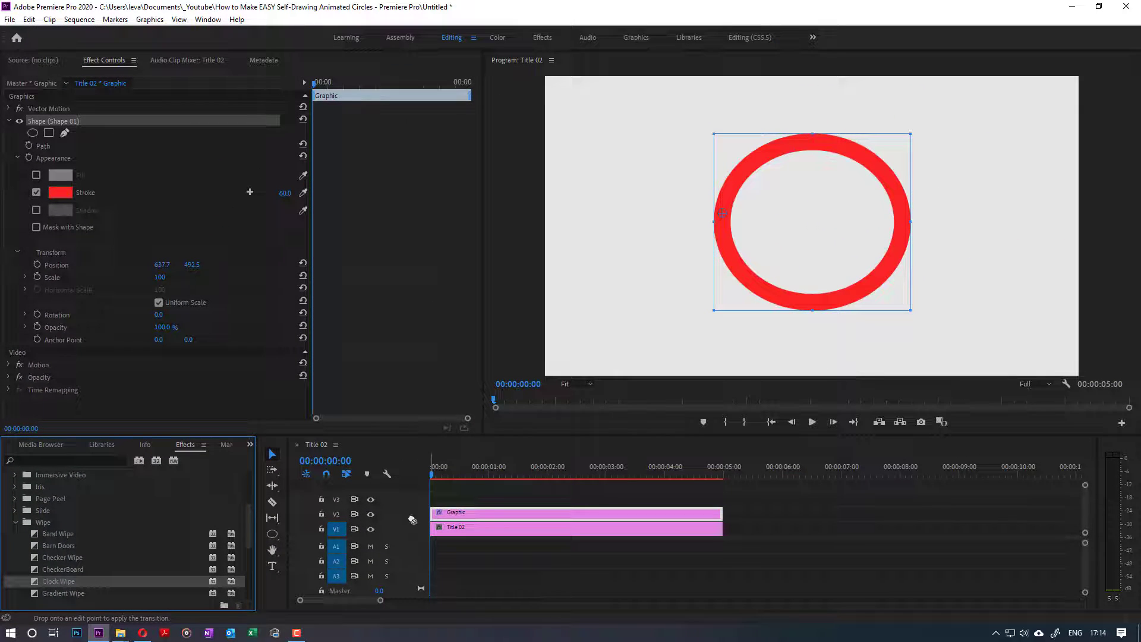
pyautogui.moveTo(413, 520); pyautogui.dragTo(443, 513)
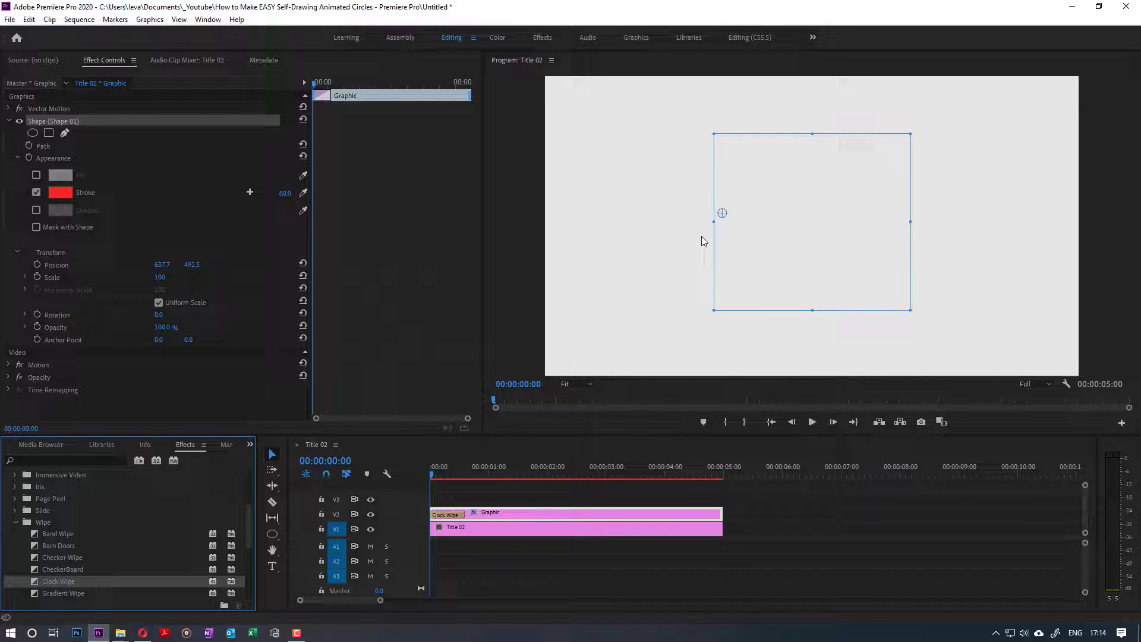
# Preview the initial Clock Wipe, stopping with the circle half drawn
pyautogui.click(491, 515)
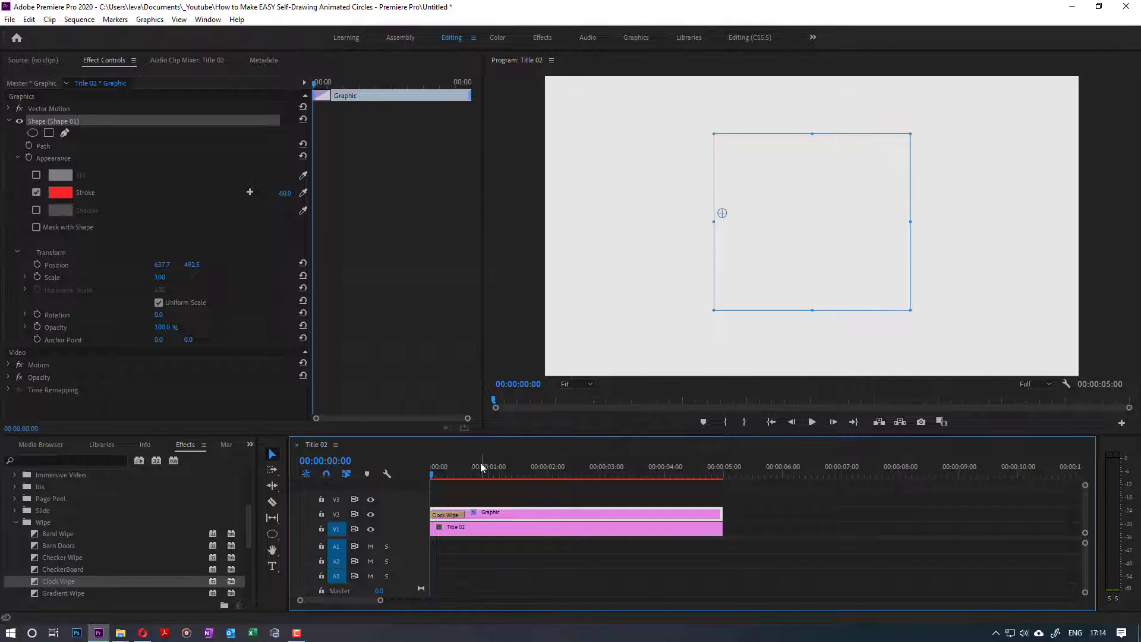
pyautogui.click(812, 422)
pyautogui.click(812, 422)
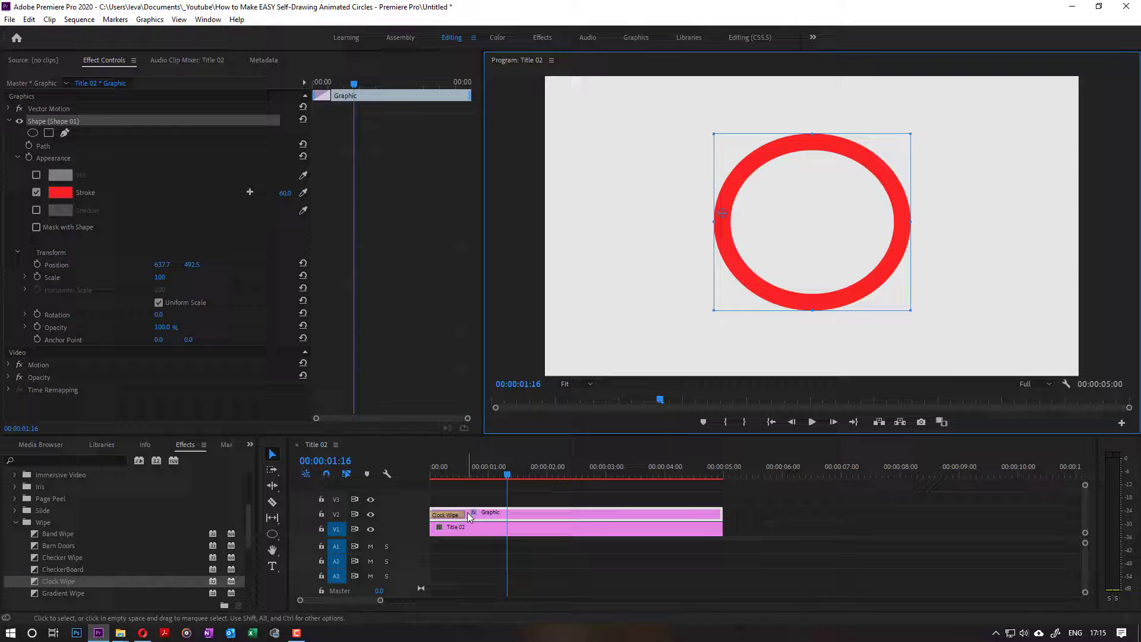
# Extend the Clock Wipe to 00:00:02:46 and replay it from the start
pyautogui.moveTo(464, 515); pyautogui.dragTo(601, 514)
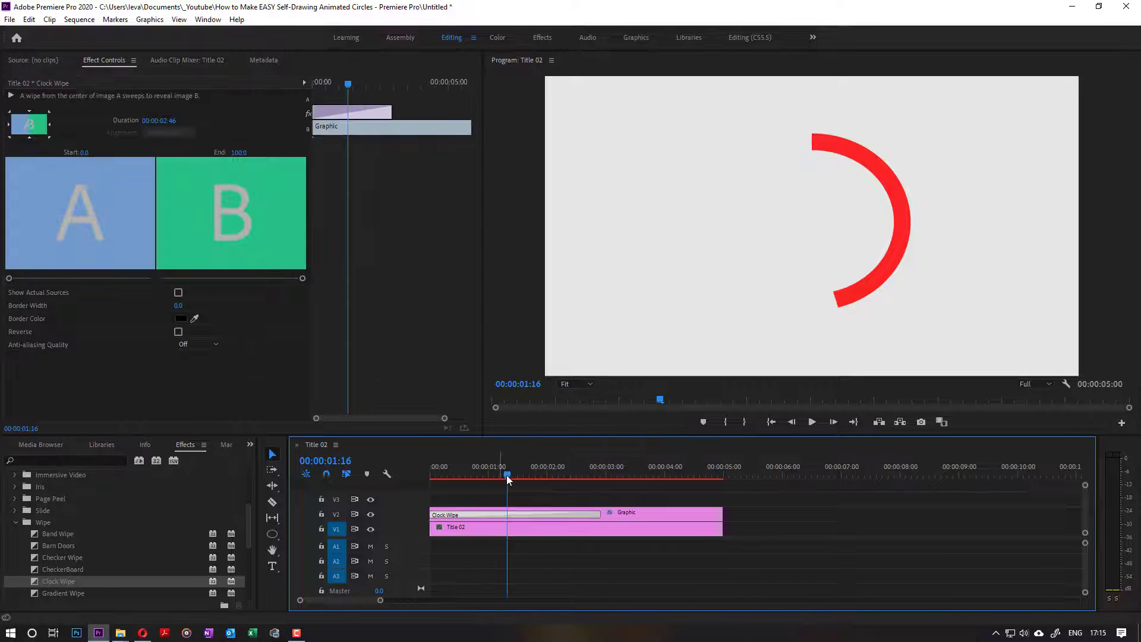
pyautogui.moveTo(507, 475); pyautogui.dragTo(431, 474)
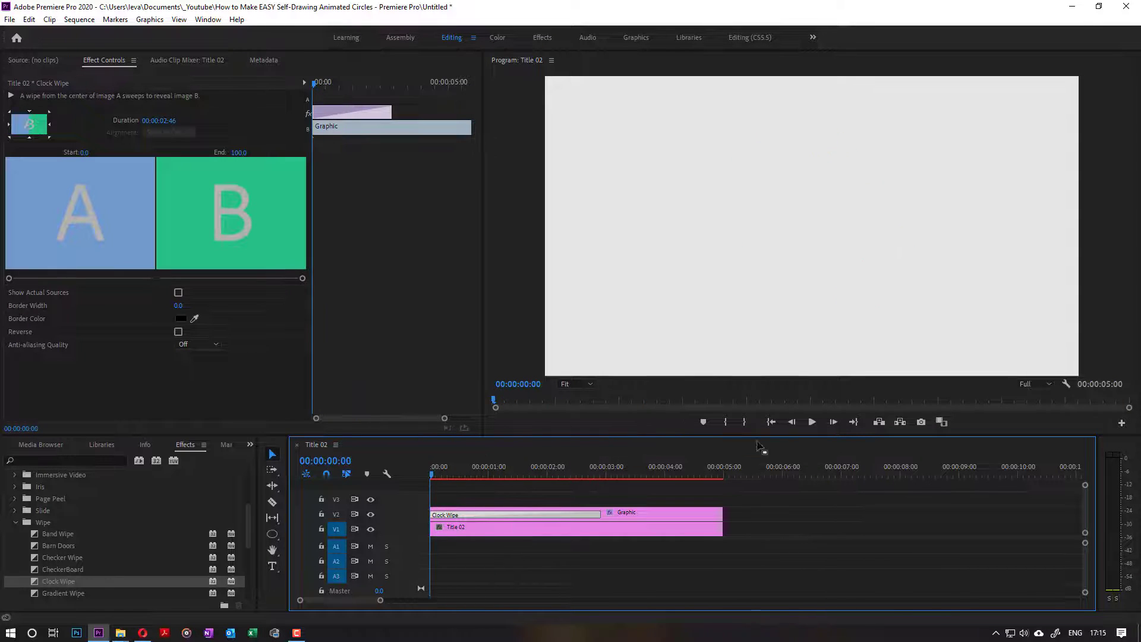
pyautogui.click(809, 424)
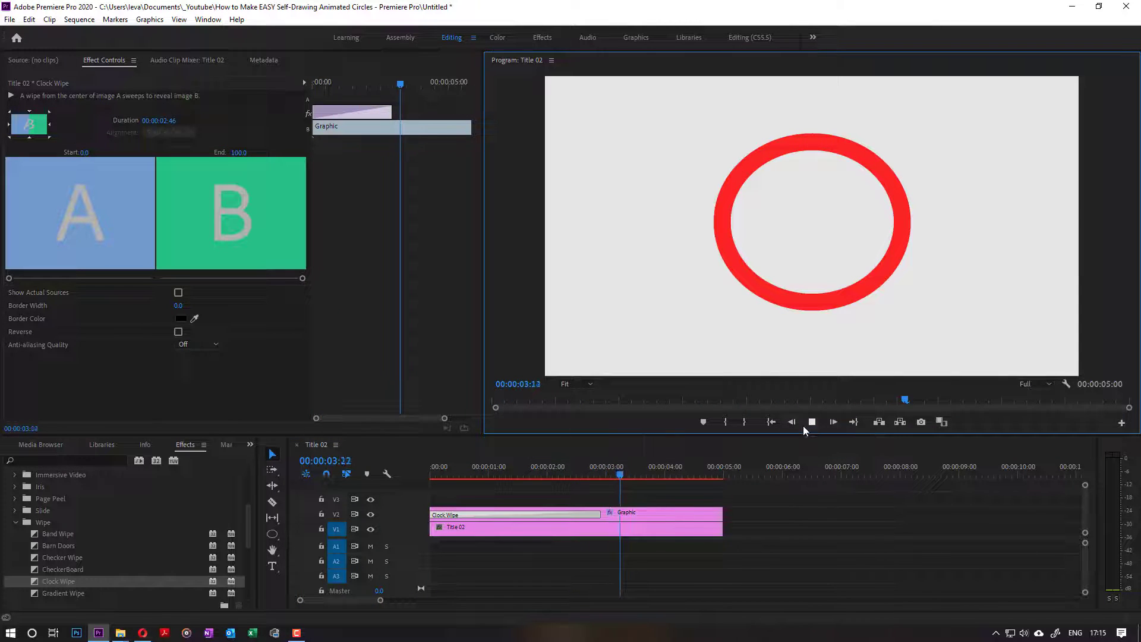
pyautogui.click(816, 422)
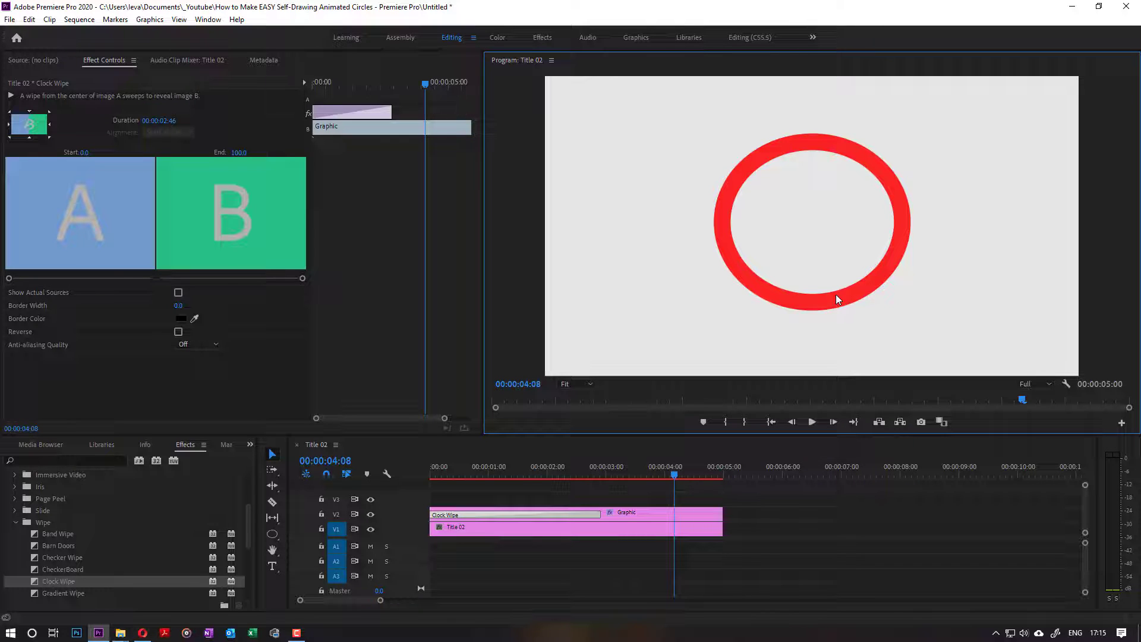
# Test the red ring in the top-right, then return it near centre at 636.7, 507.5
pyautogui.click(619, 509)
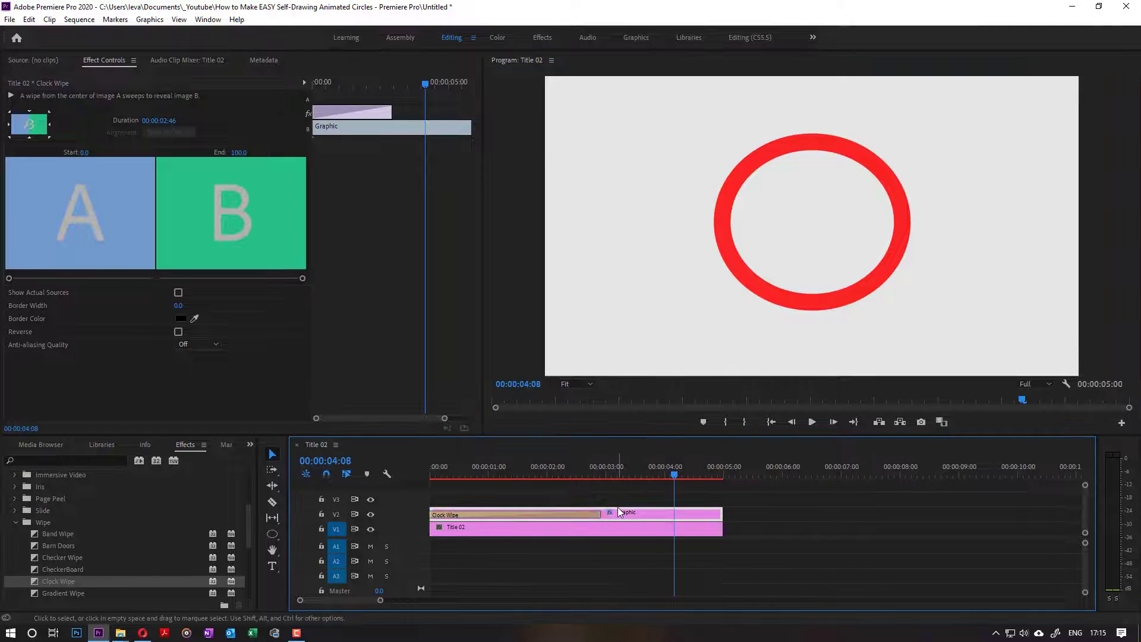
pyautogui.click(773, 296)
pyautogui.moveTo(769, 290); pyautogui.dragTo(915, 257)
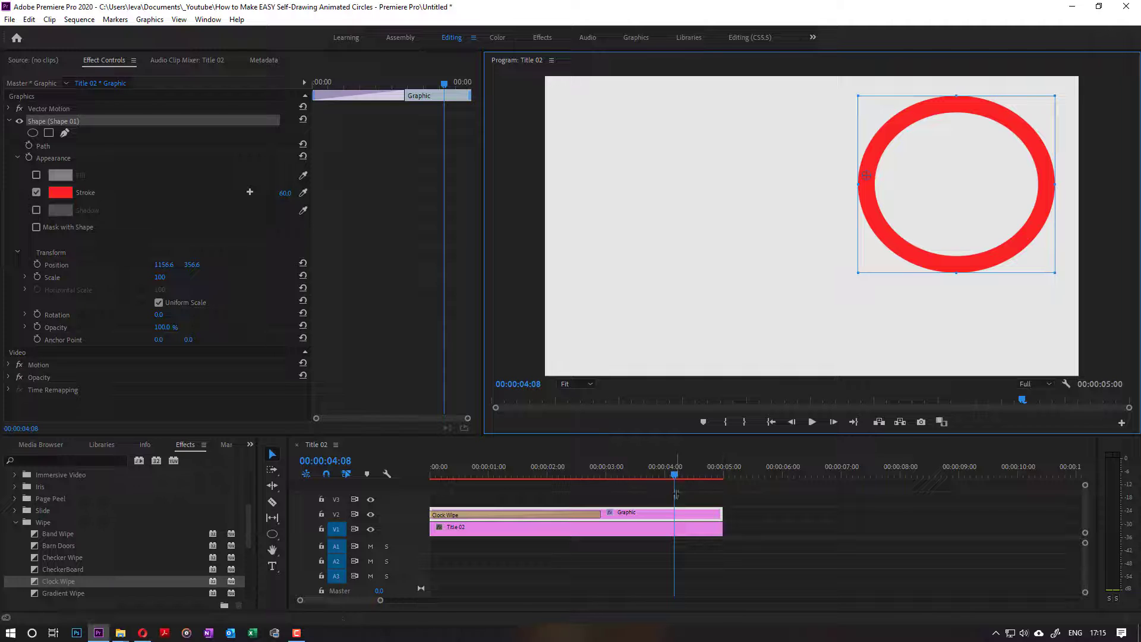
pyautogui.moveTo(675, 475); pyautogui.dragTo(434, 475)
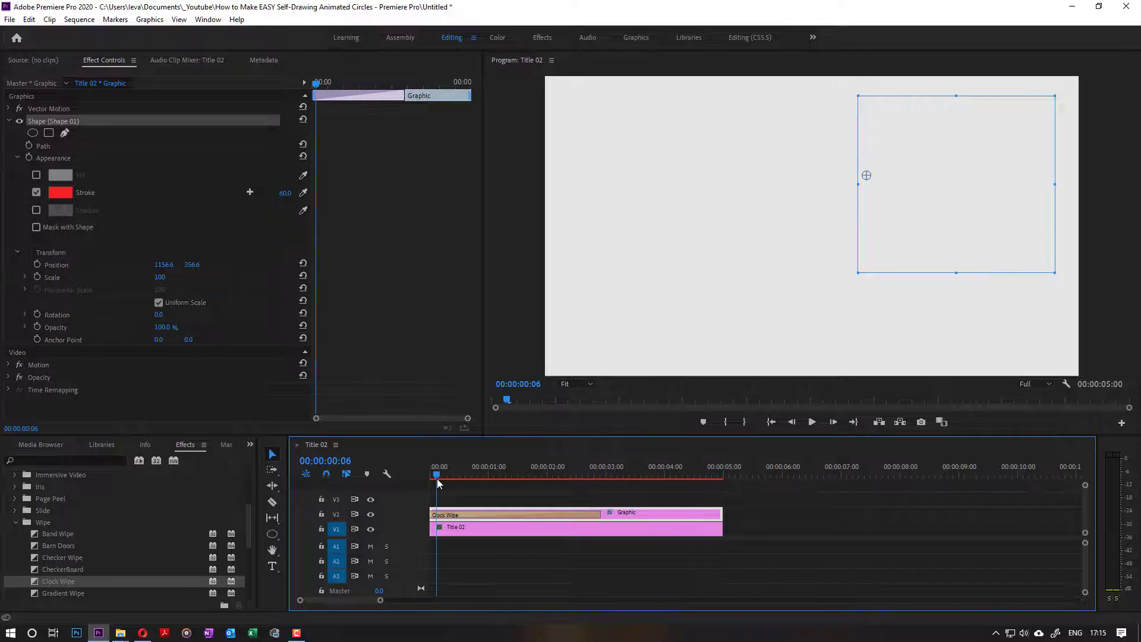
pyautogui.click(813, 422)
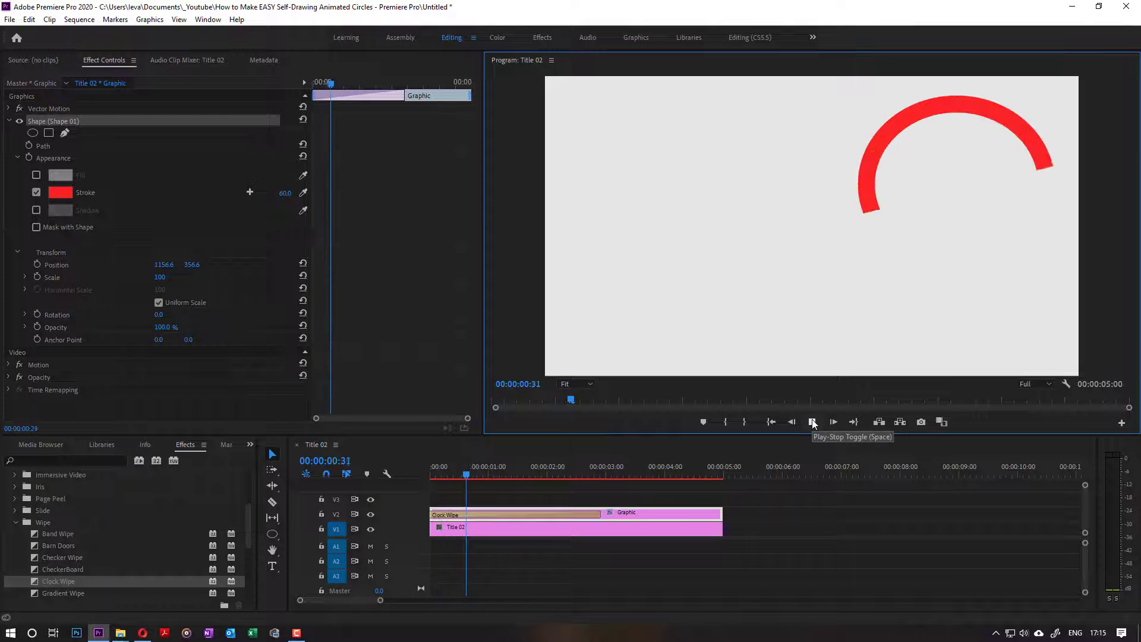
pyautogui.click(812, 422)
pyautogui.moveTo(927, 243); pyautogui.dragTo(795, 273)
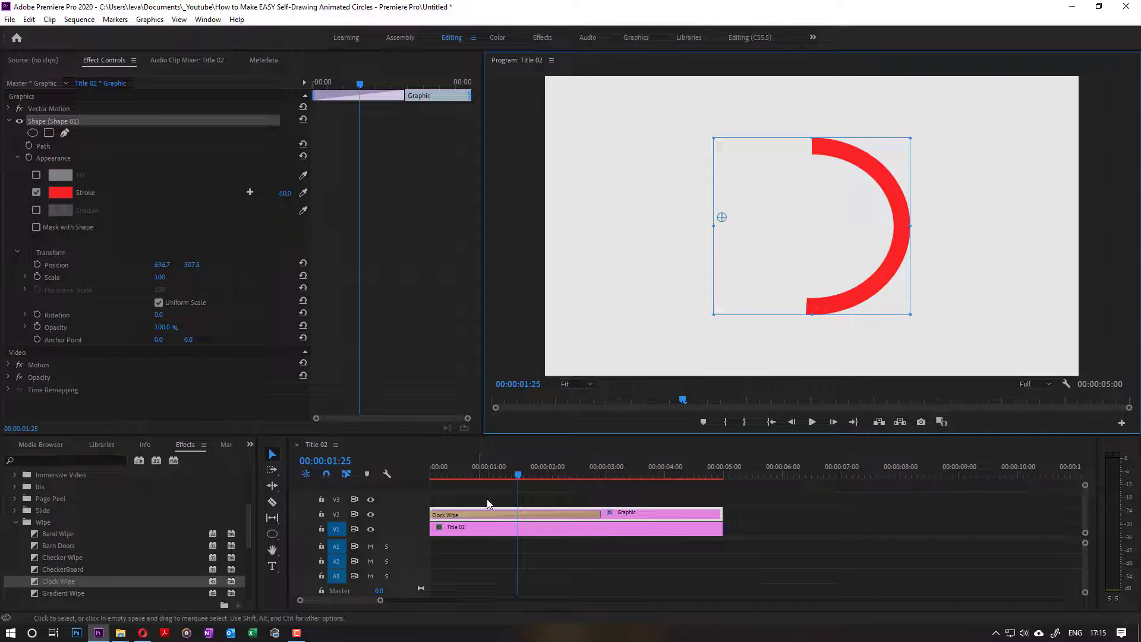
pyautogui.moveTo(519, 479); pyautogui.dragTo(424, 462)
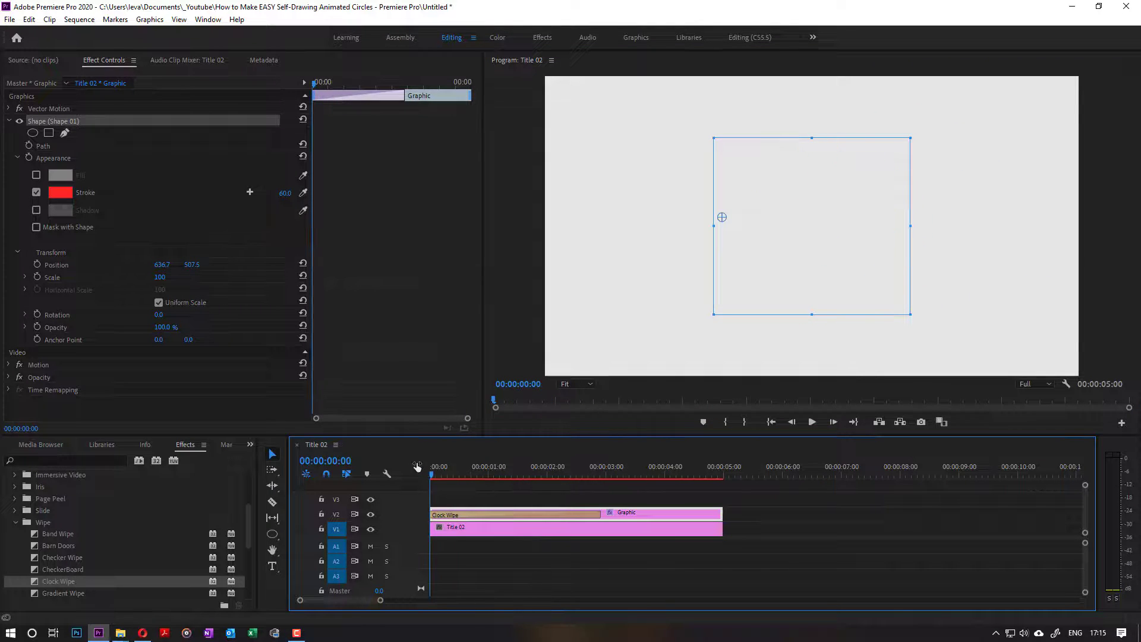
# Select the Clock Wipe on V2 to show its settings: 00:00:02:46 duration, start 0, end 100
pyautogui.click(474, 513)
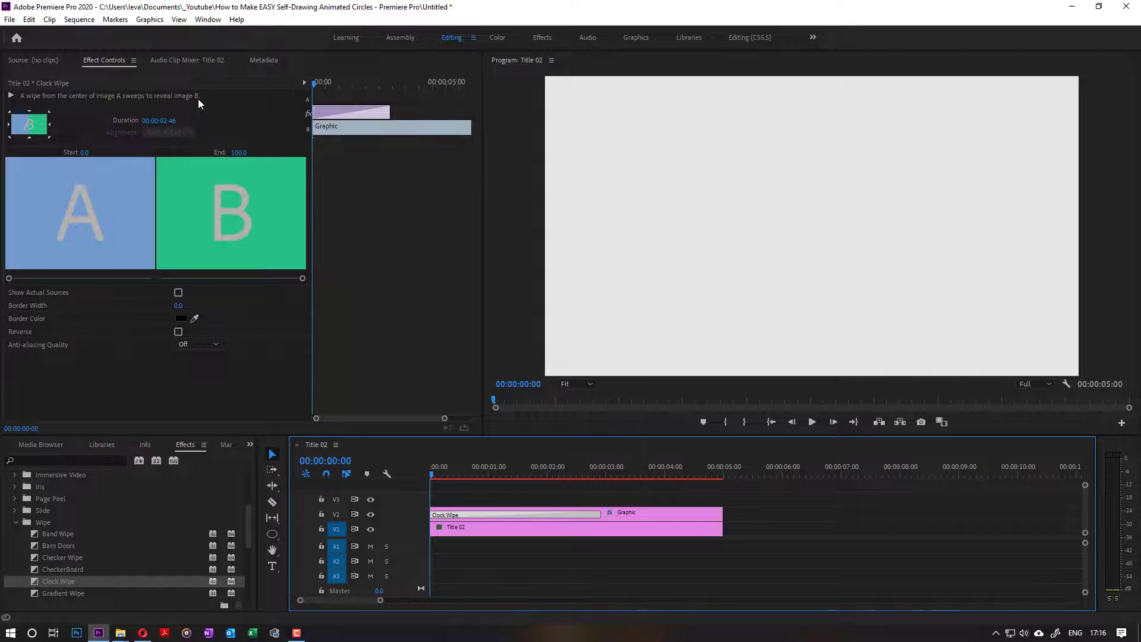
pyautogui.click(480, 530)
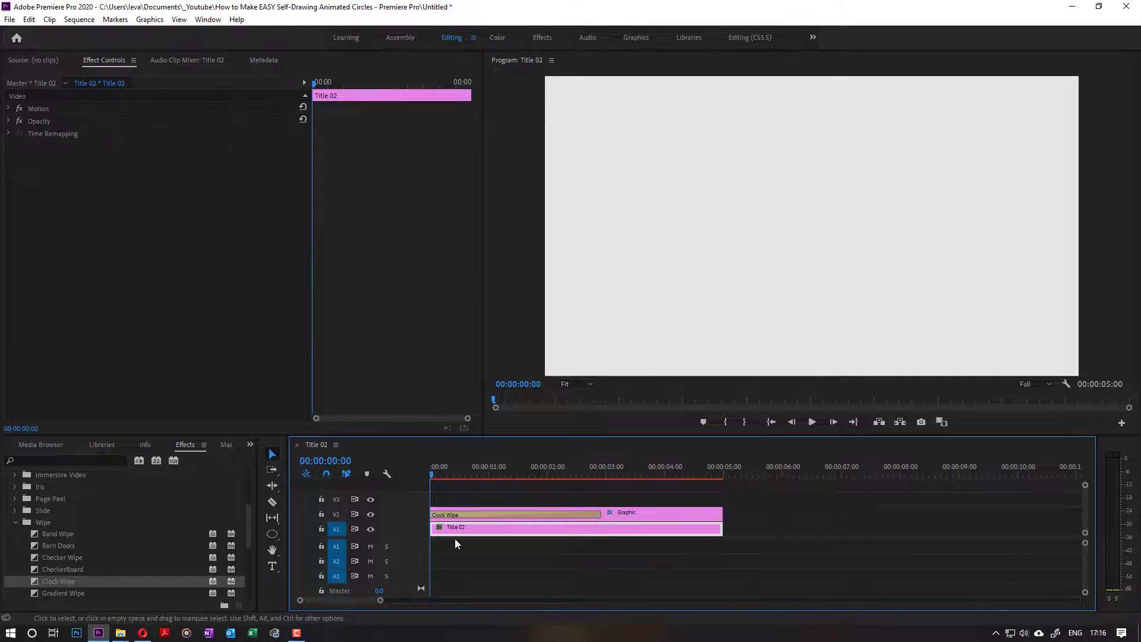
pyautogui.click(643, 515)
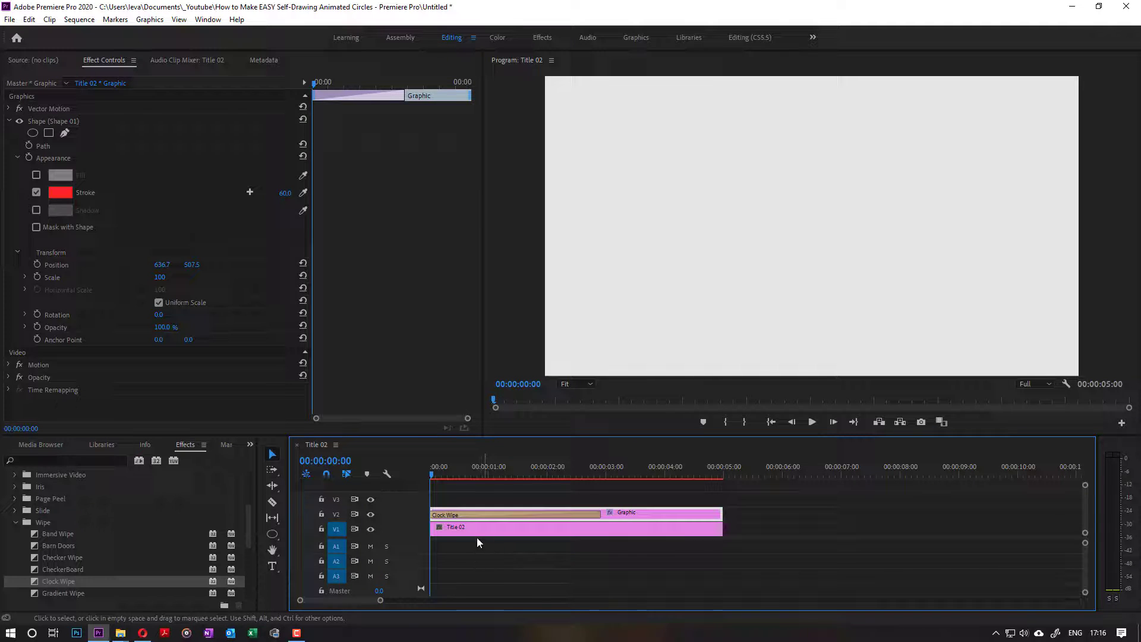
pyautogui.click(485, 515)
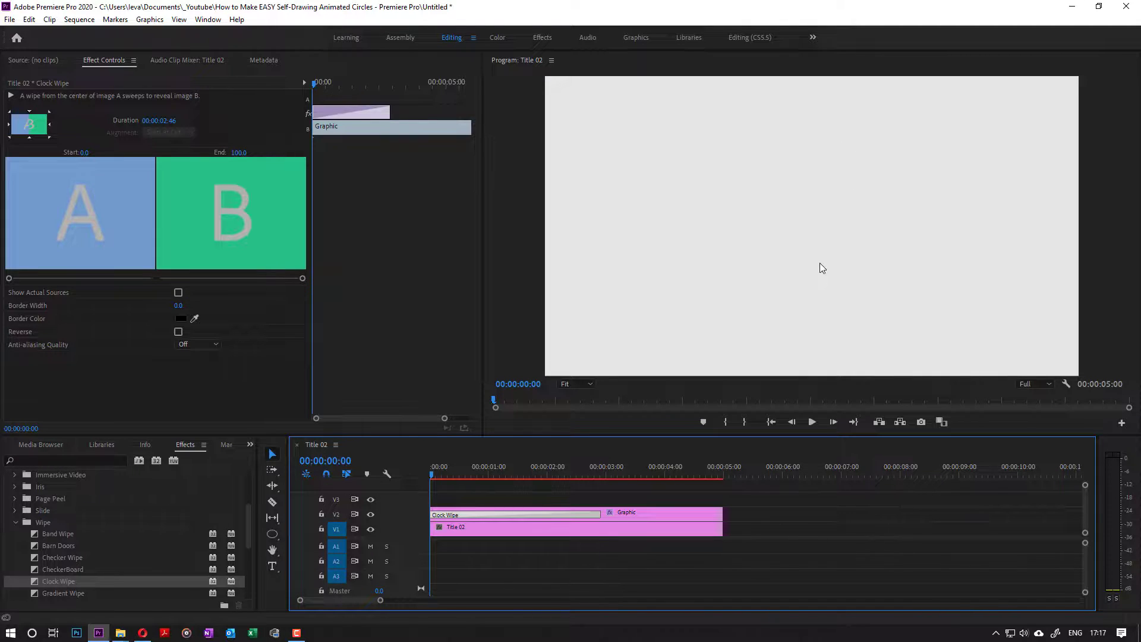
# Play the sequence, pause partway, then resume to watch the ring draw clockwise
pyautogui.click(809, 422)
pyautogui.click(810, 422)
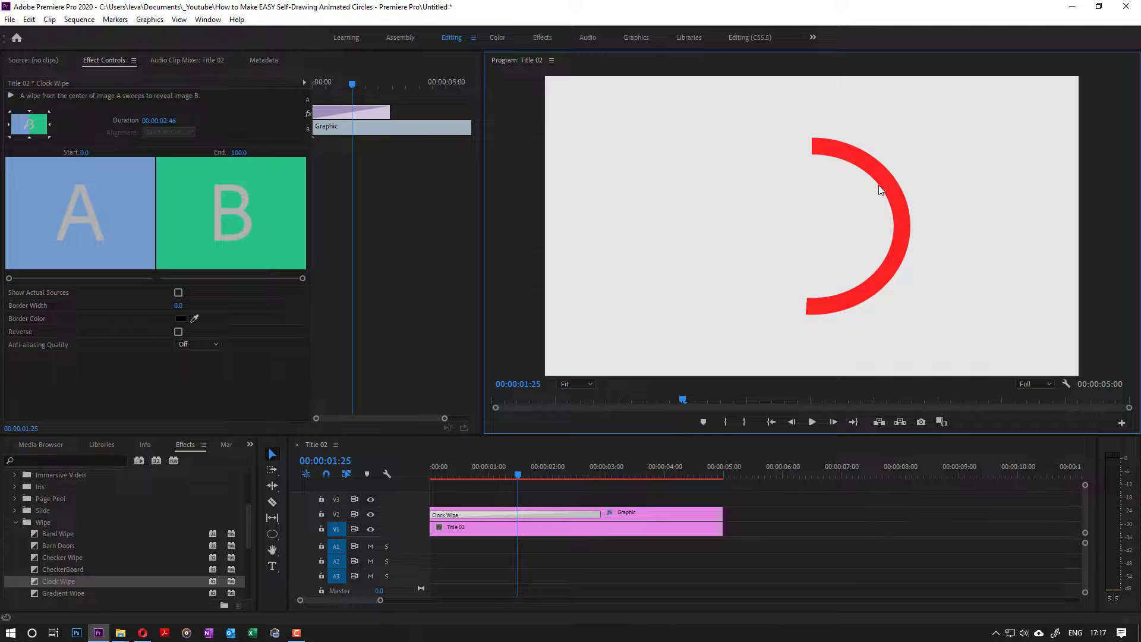
pyautogui.click(809, 423)
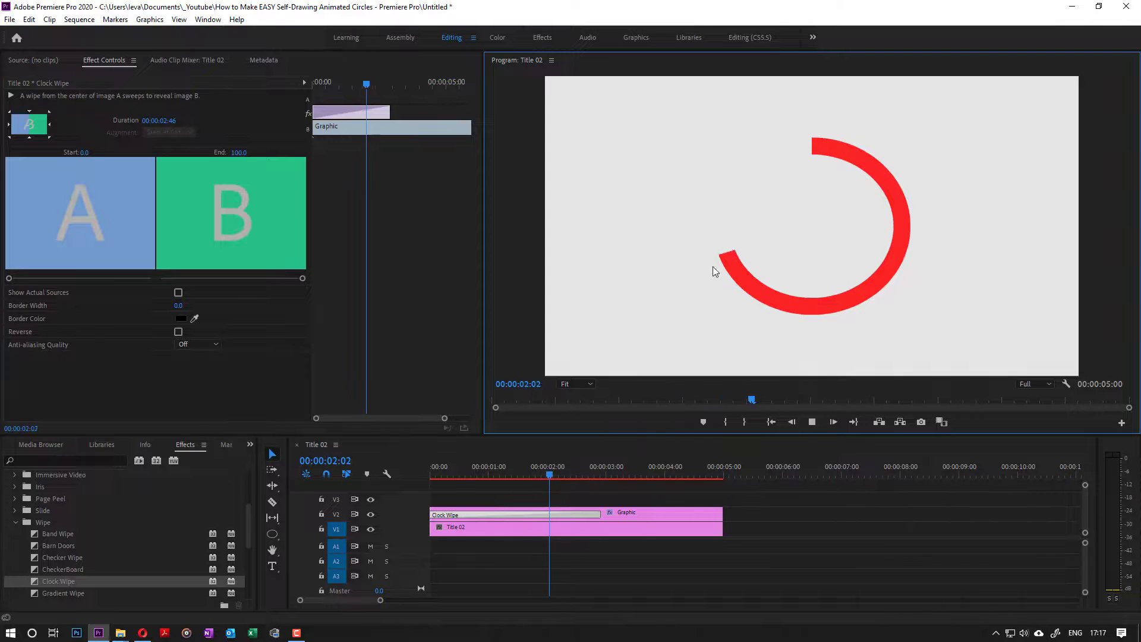